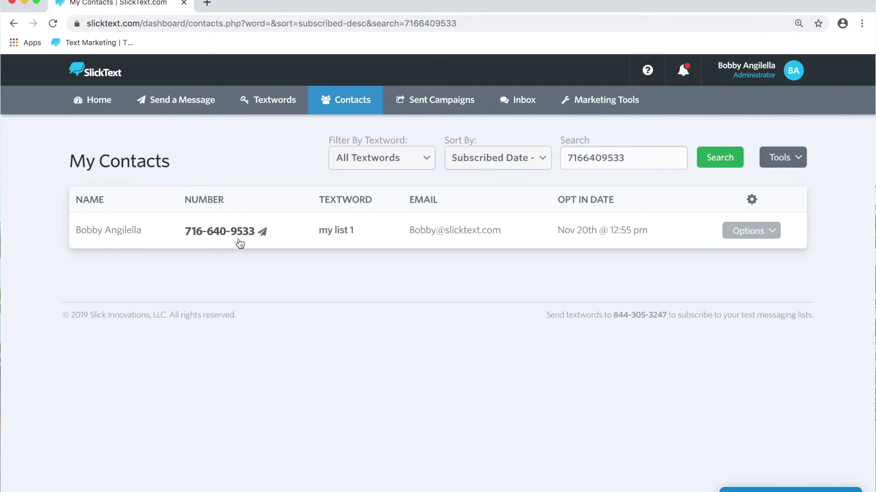
Start a single text to the contact named 'test' and write a greeting message
click(753, 234)
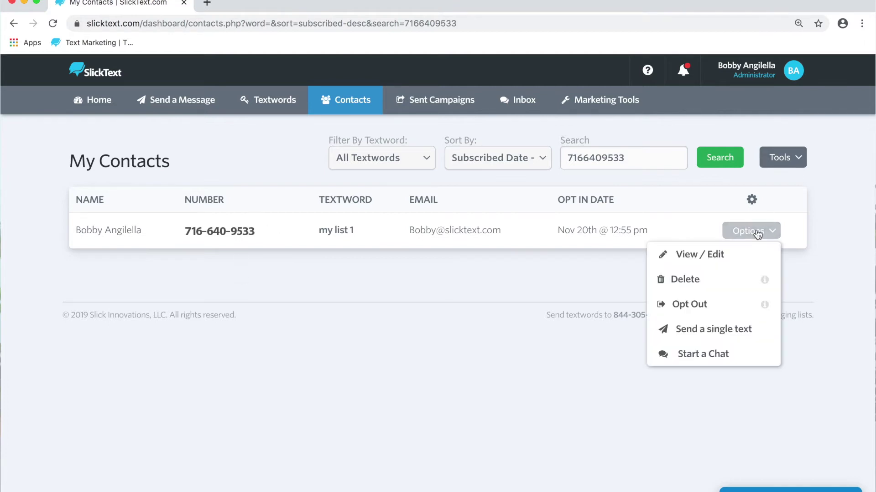
click(755, 235)
click(753, 233)
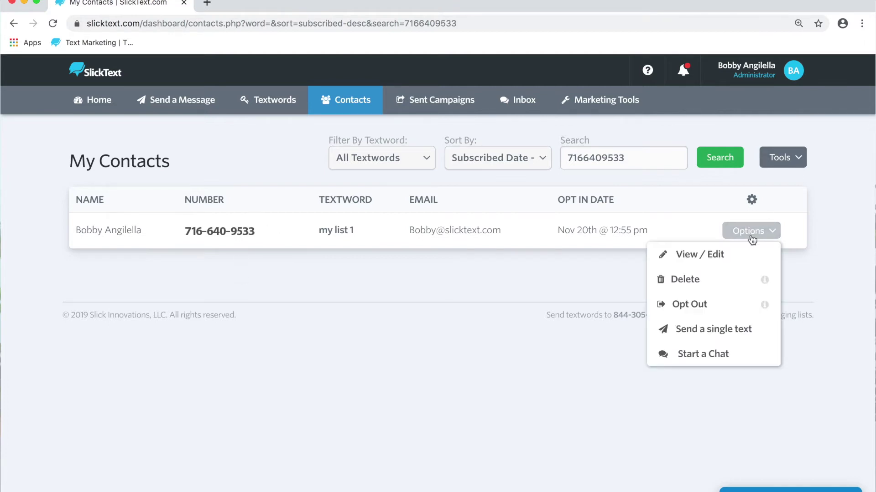
click(710, 326)
click(364, 196)
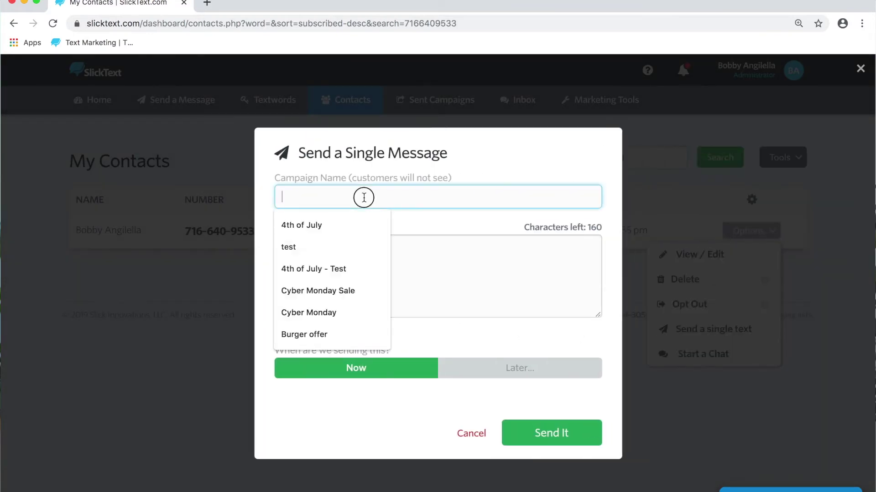
text(test)
key(Tab)
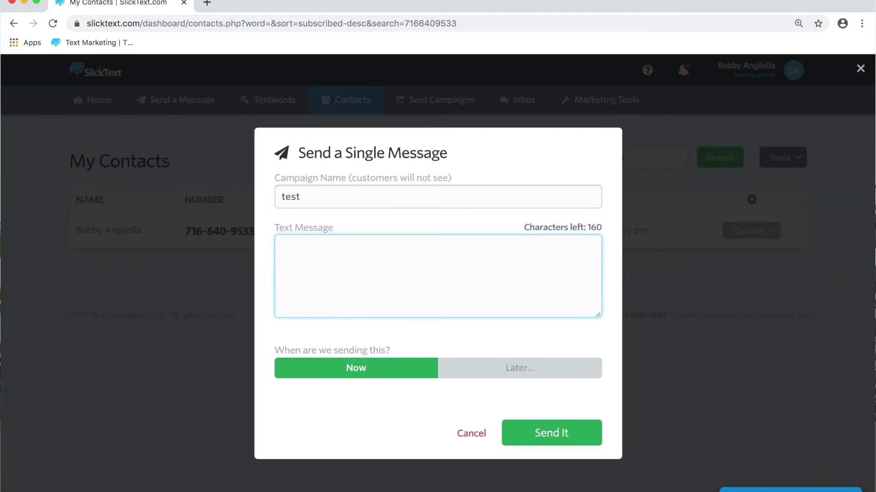
text(Hey Bobby!)
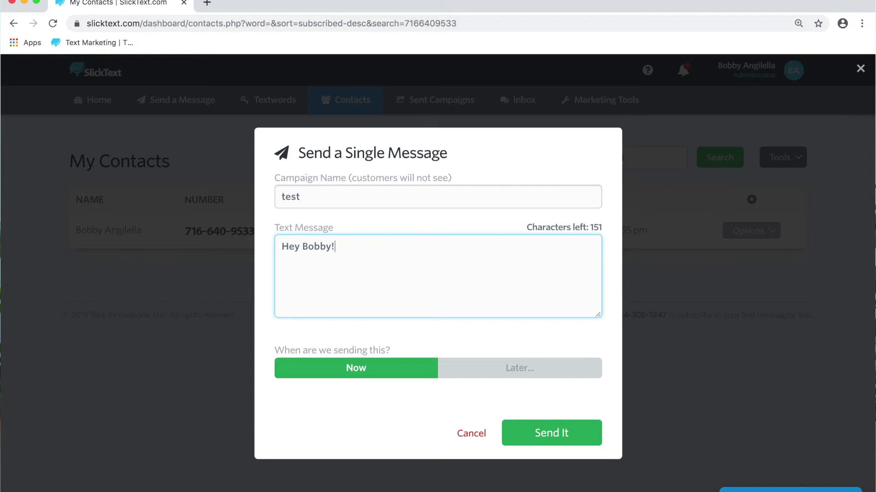
text( aldkhjf;lkadj f;kljad fl;kj adskl;fjads)
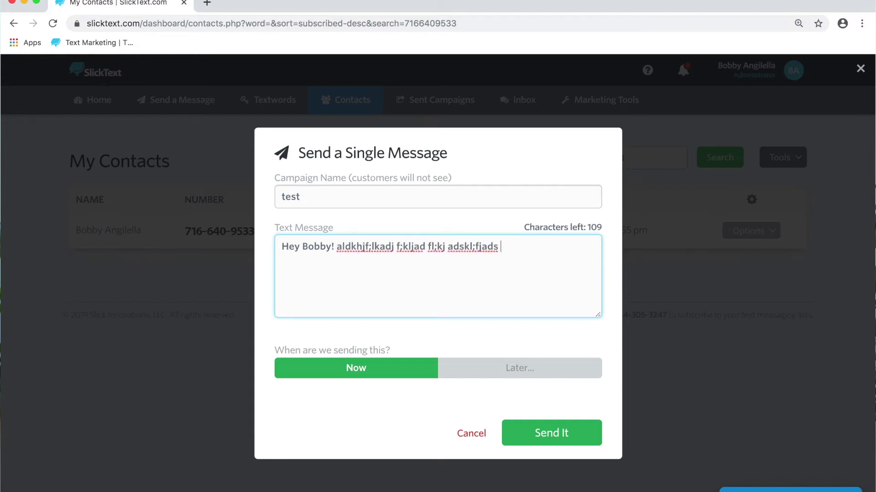
Schedule the text to send later on 11/22/2019 at 2:00 pm EST
click(491, 372)
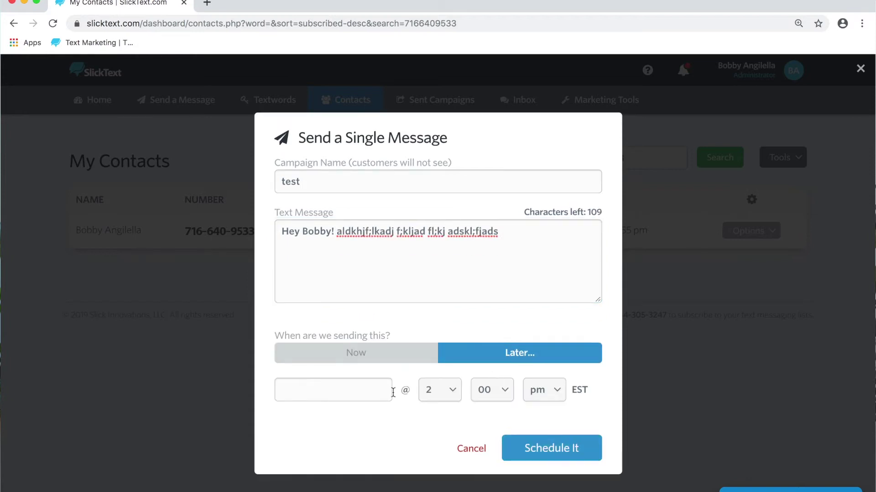
click(361, 392)
click(436, 314)
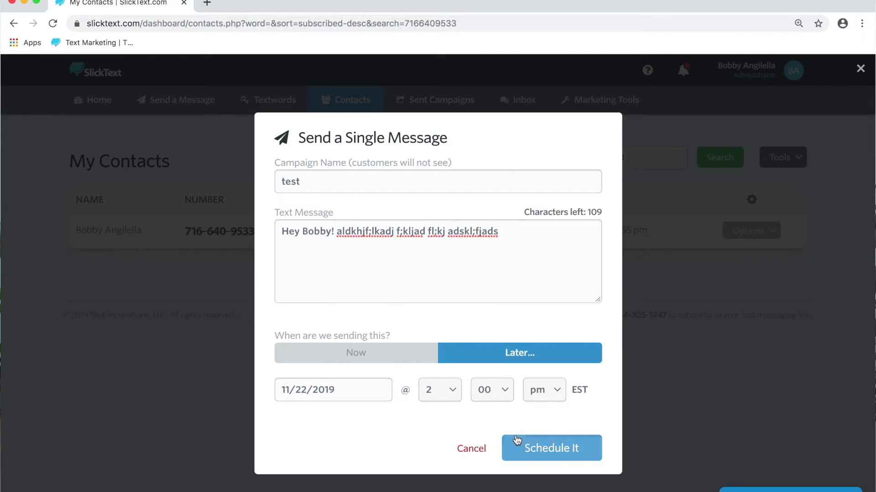
click(525, 448)
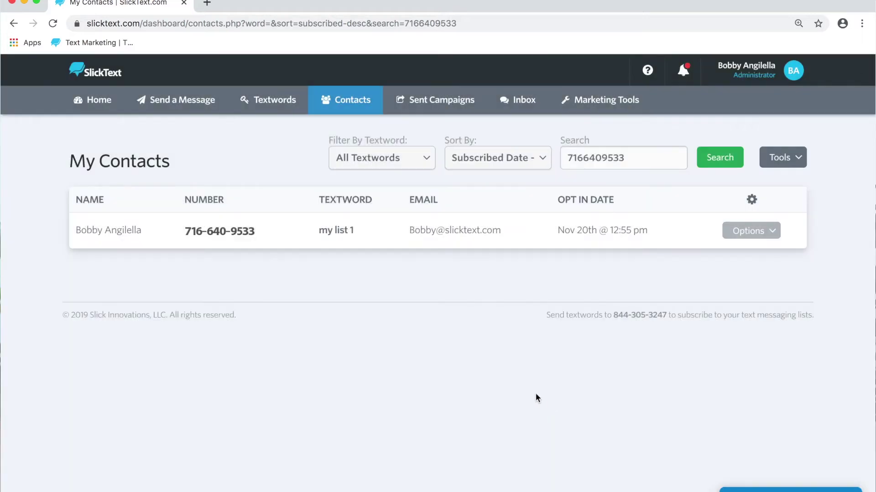
Open Sent Campaigns and toggle Single Contacts Campaigns off, then back on
click(459, 104)
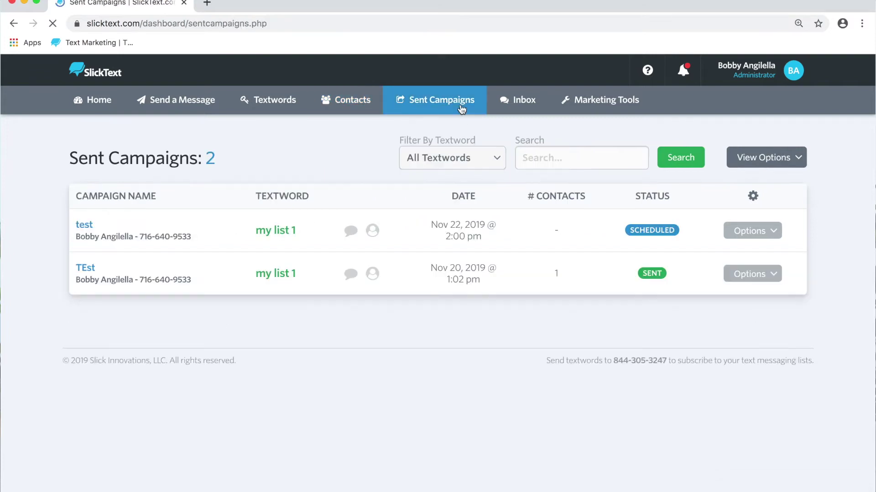
click(770, 157)
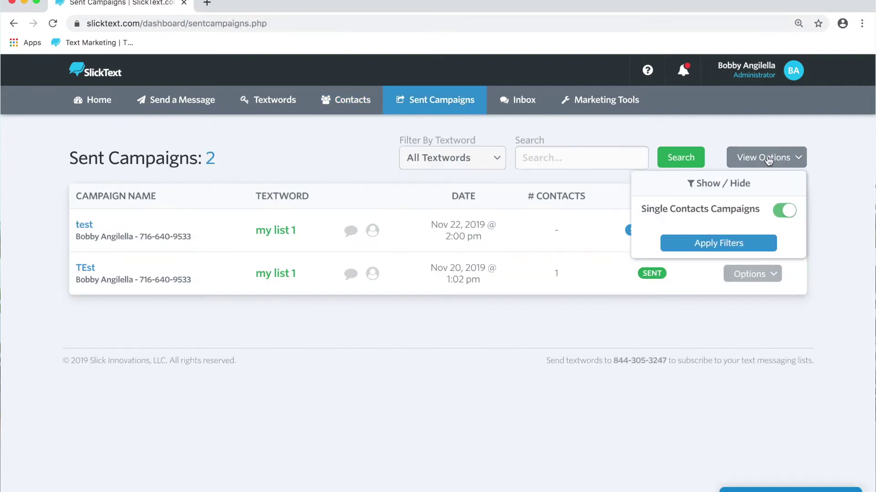
click(783, 211)
drag(736, 211, 642, 217)
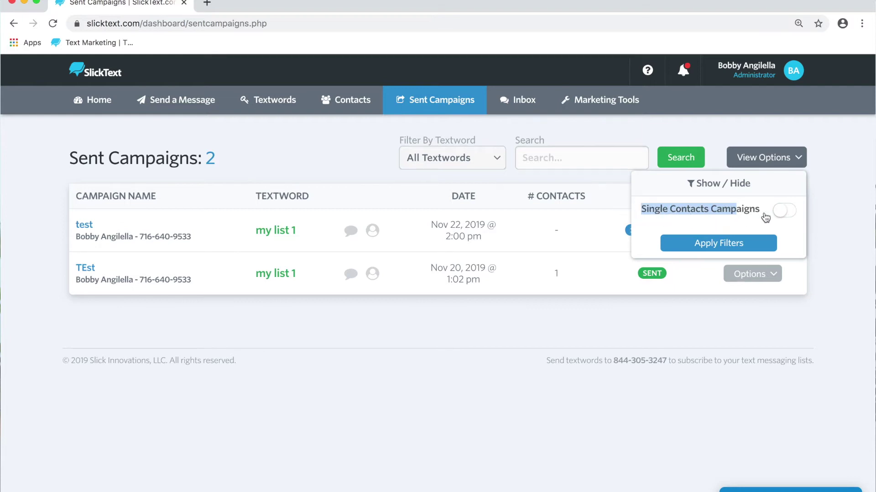
click(783, 210)
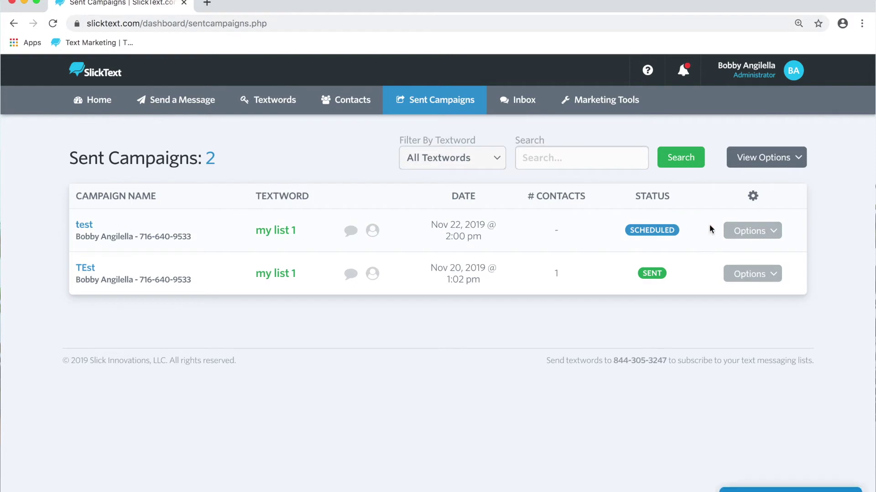
Inspect the Options menus for the scheduled 'test' and sent 'TEst' campaigns
drag(565, 281, 112, 270)
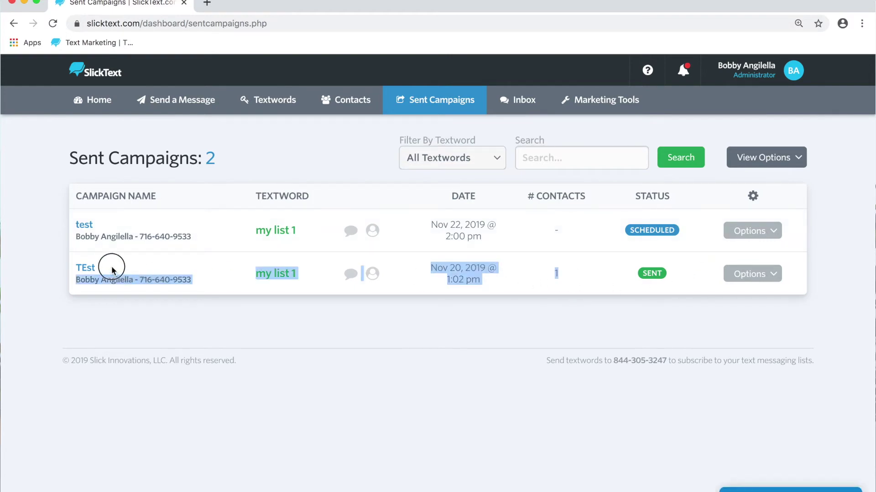
click(770, 230)
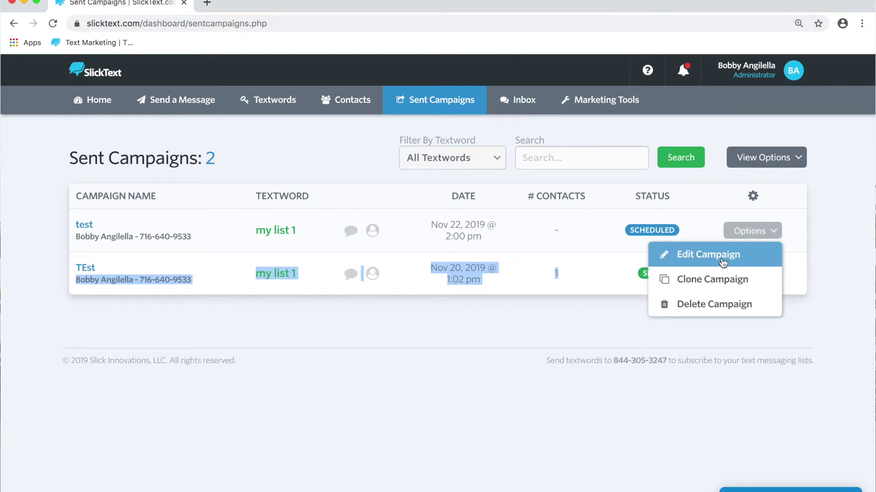
click(777, 274)
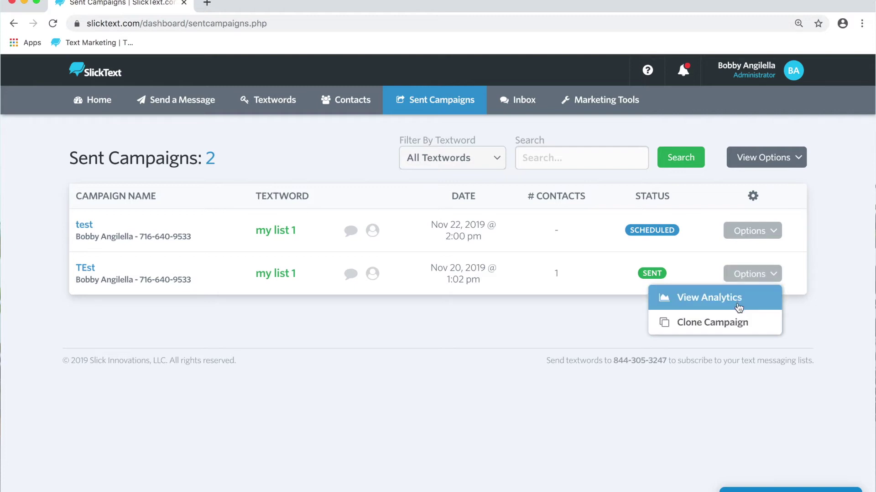
Send the 'test' campaign immediately instead, then return to the My Contacts page
click(816, 246)
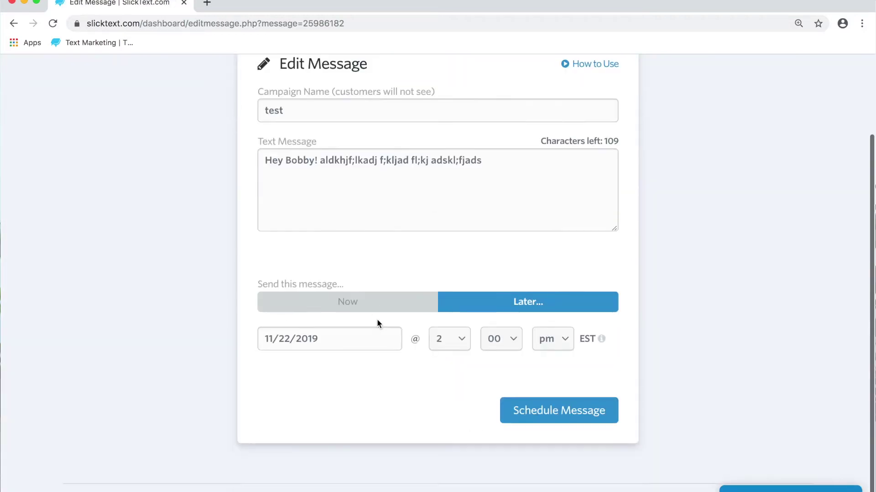
click(379, 301)
click(549, 416)
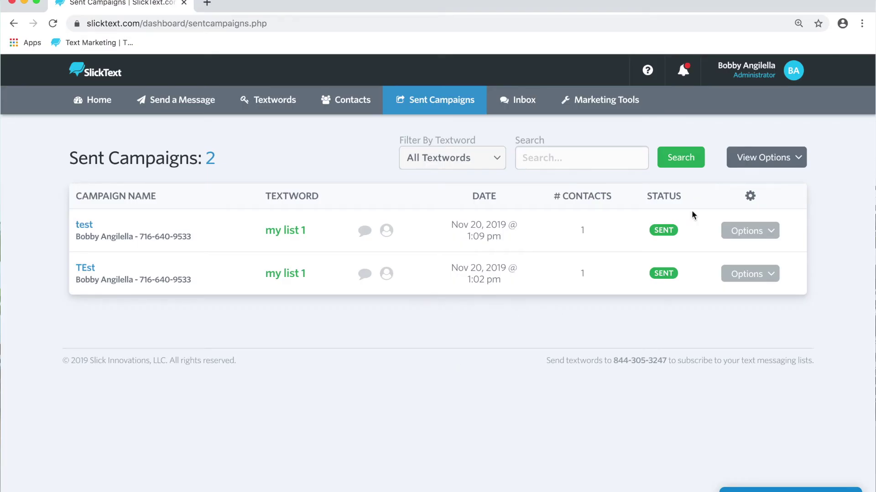
click(774, 229)
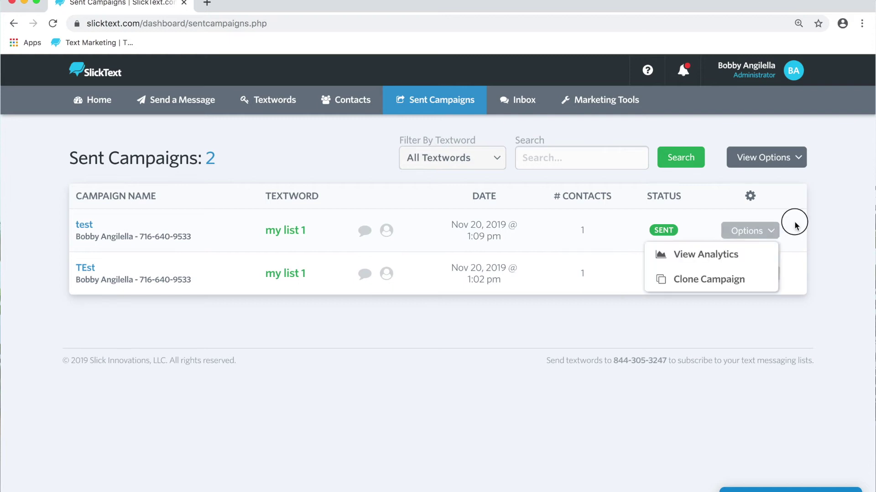
click(357, 104)
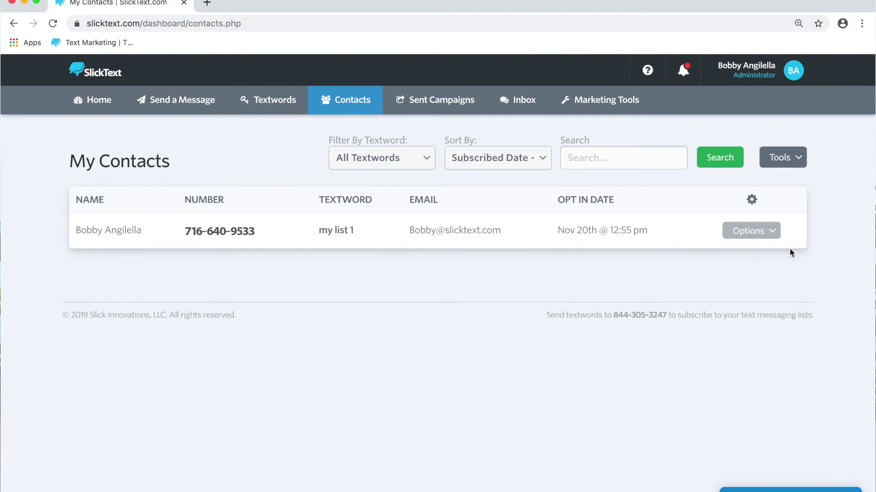
Open the Options menu on the contact's row to reveal Start a Chat
click(775, 233)
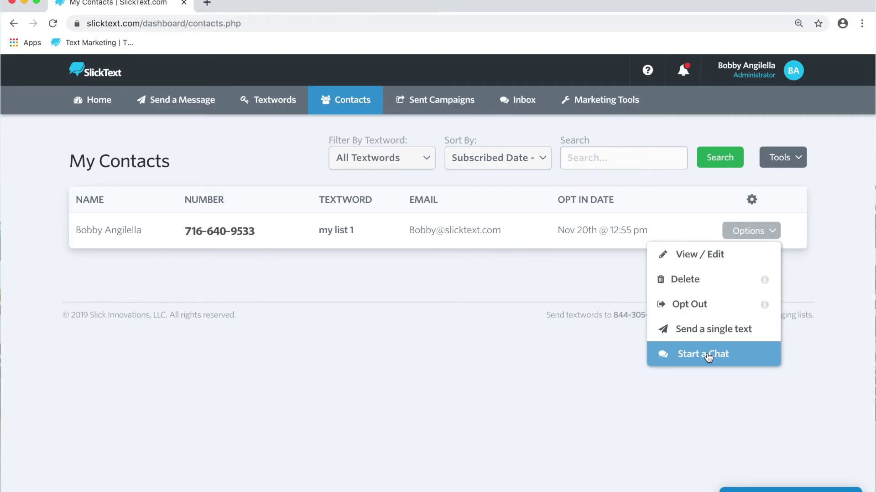
Start a chat with the contact and send 'kdhj;f kafh ads;jfh;fkads;f'
click(709, 356)
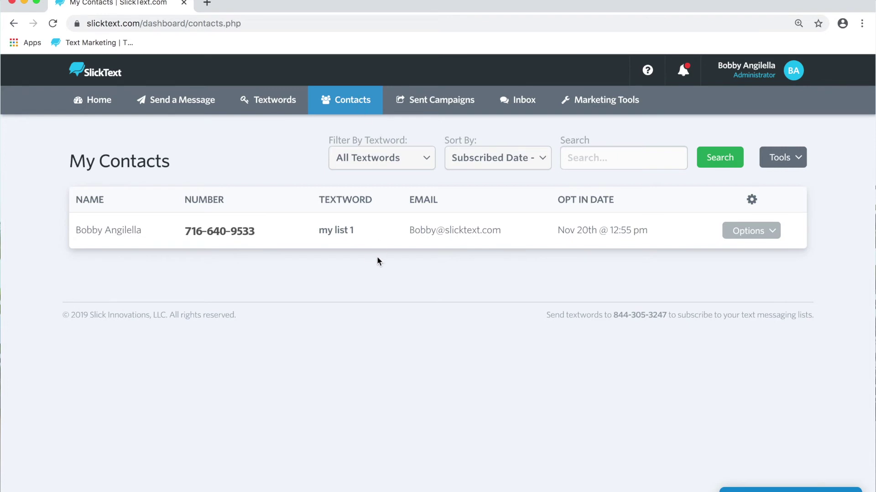
click(748, 231)
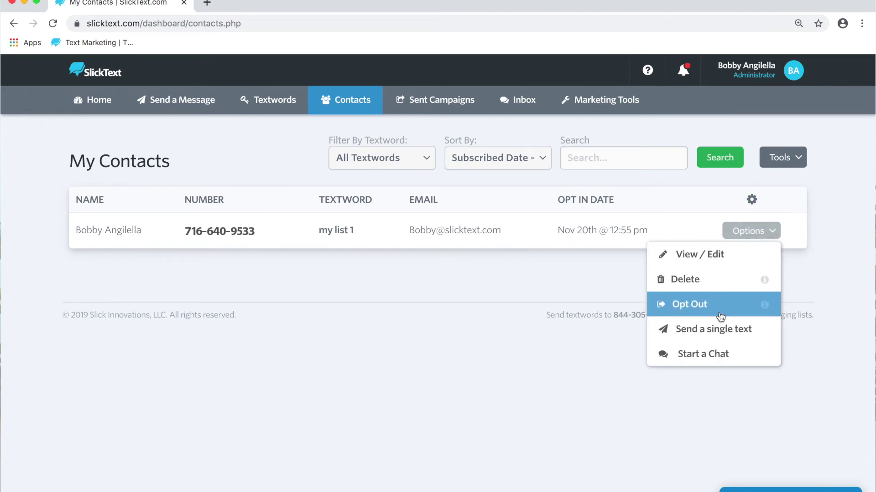
click(708, 356)
click(486, 314)
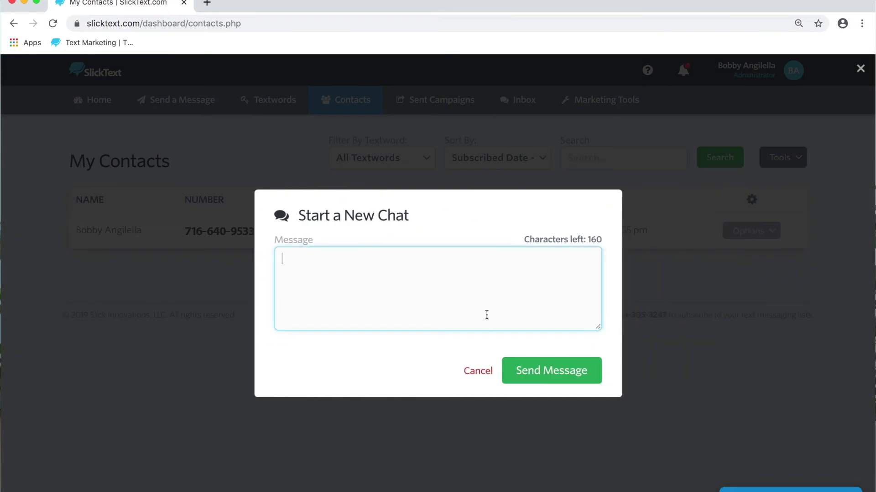
text(kdhj;f kafh ads;jfh;fkads;f)
key(Return)
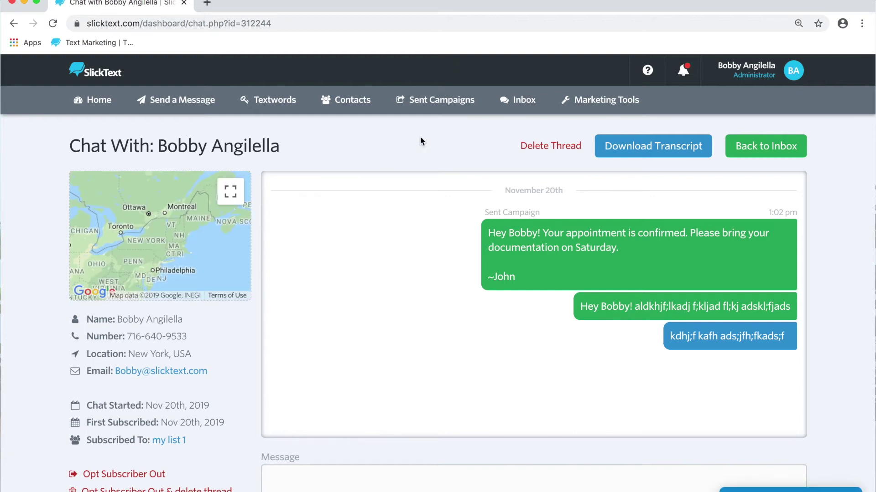
Review the chat thread with the reply 'Hsbd d dj d', then switch to My Inbox
scroll(605, 285, down, 1)
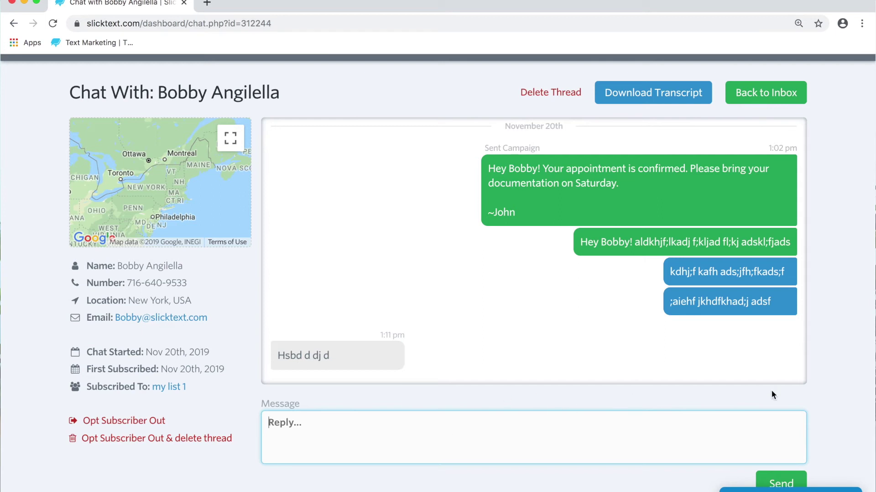
scroll(843, 351, up, 2)
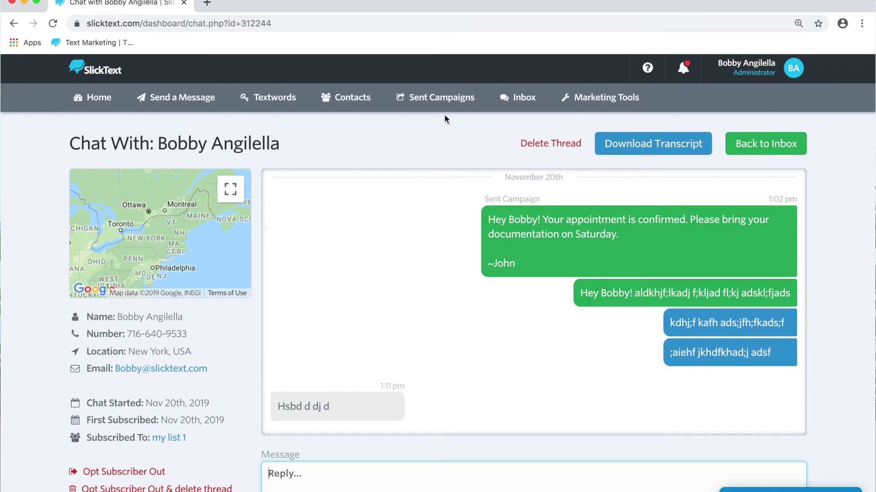
click(530, 98)
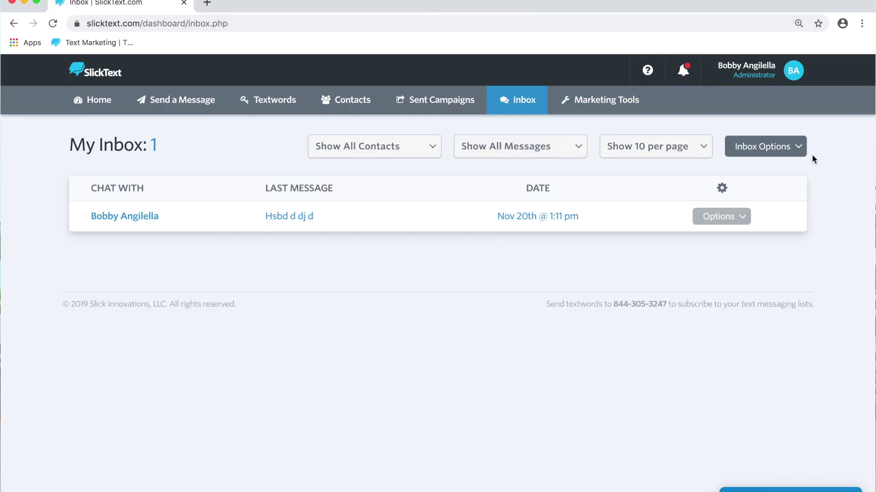
Start a new chat from Inbox Options and paste the unlisted recipient's phone number
click(801, 154)
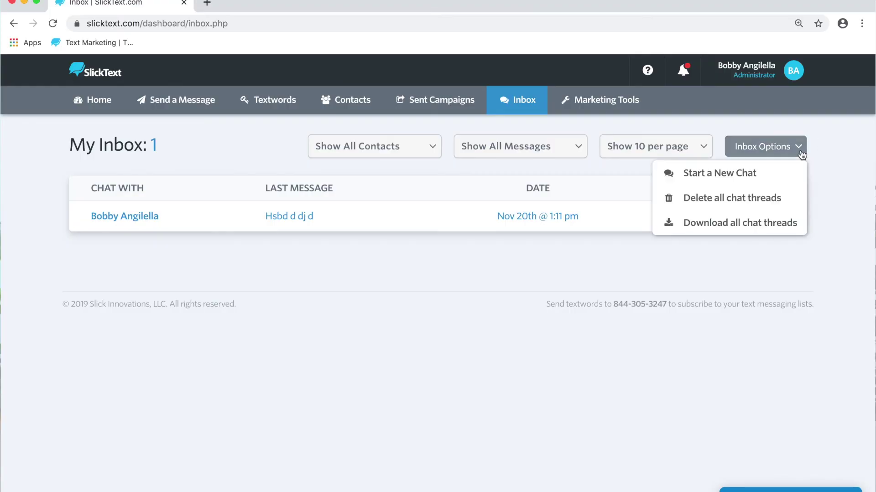
click(757, 174)
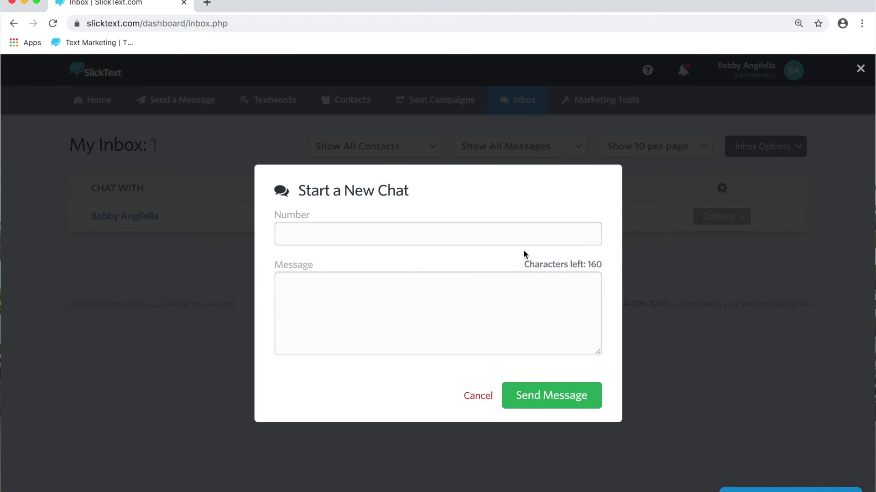
click(449, 235)
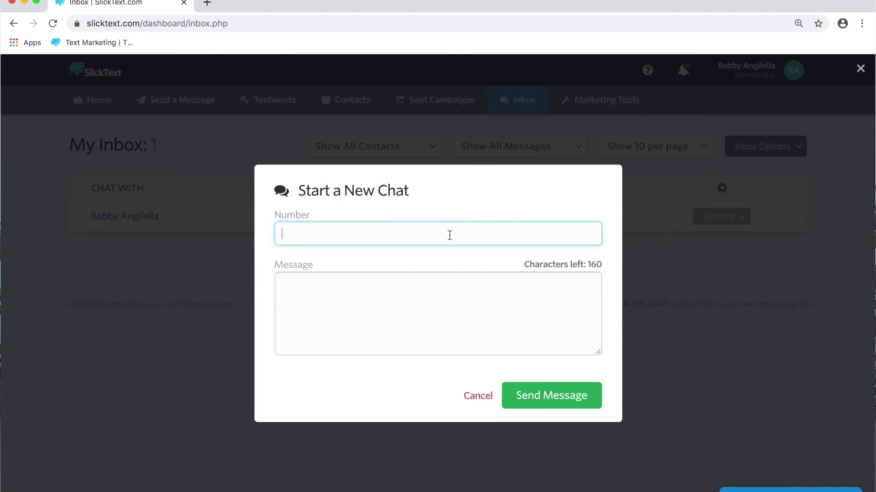
key(super+v)
Send the opening message 'adkfj ;lkdaj fl;kadsj fl;kjad s;klfj adls;jf ;lkads jf;kld asf'
click(282, 283)
text(adkfj ;lkdaj fl;kadsj fl;kjad s;klfj adls;jf ;lkads jf;kld asf)
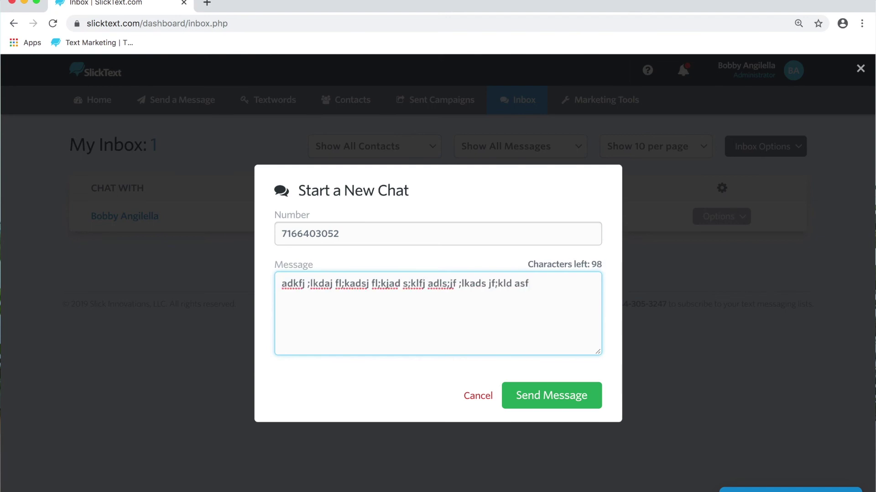
click(336, 235)
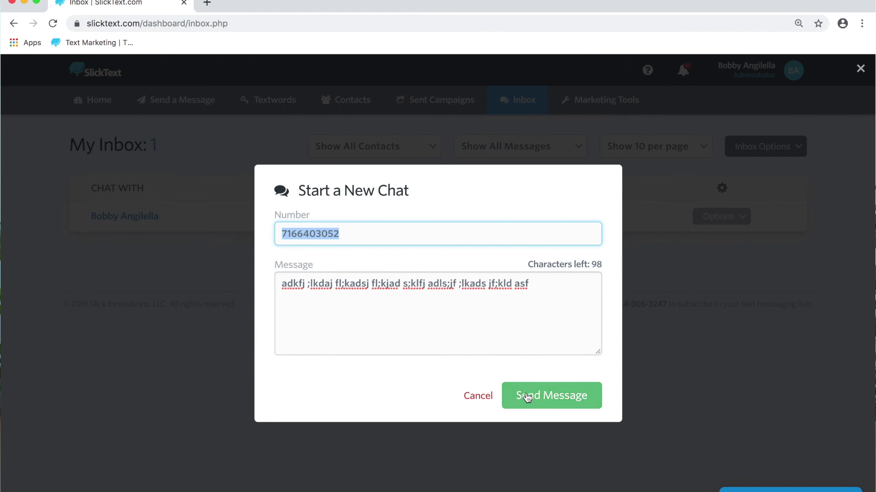
click(527, 397)
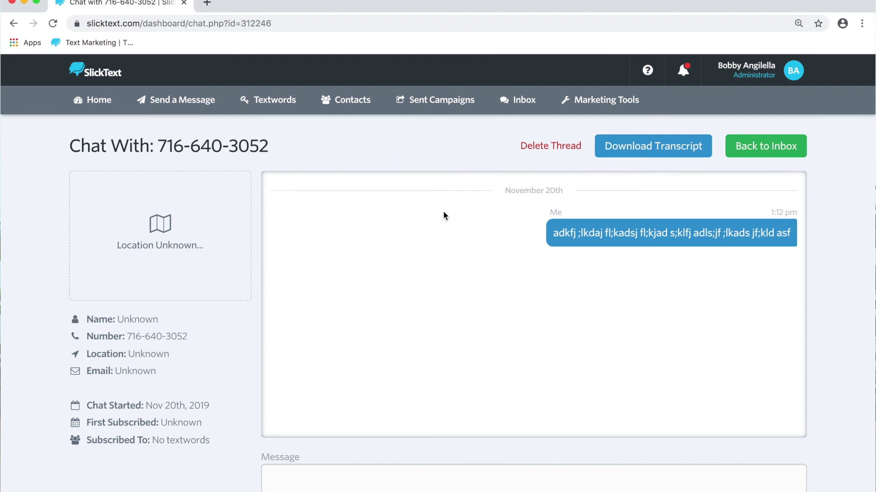
scroll(449, 124, down, 3)
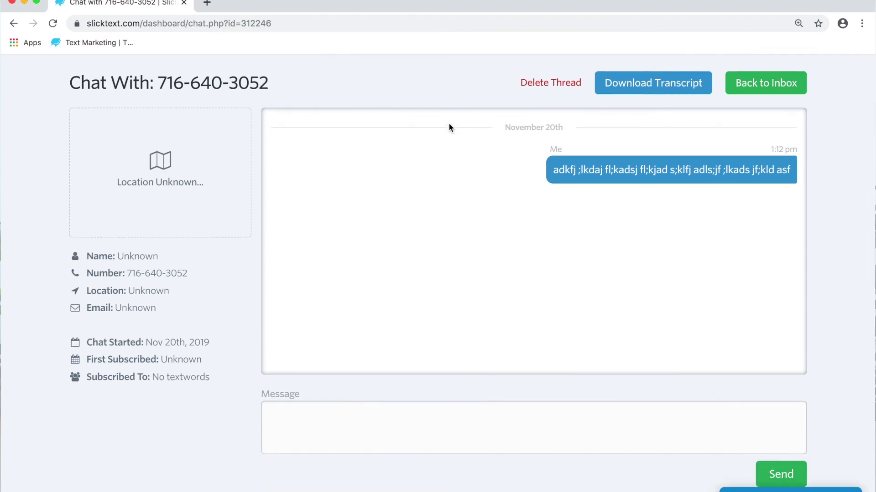